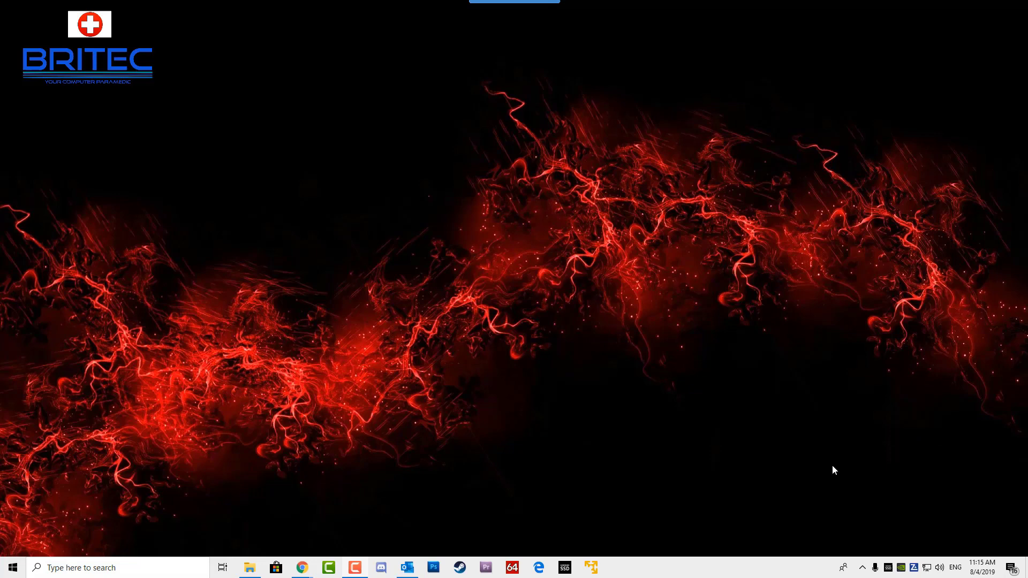
- Briefly open This PC from File Explorer's jump list, close it, and reopen the Start menu
click(12, 568)
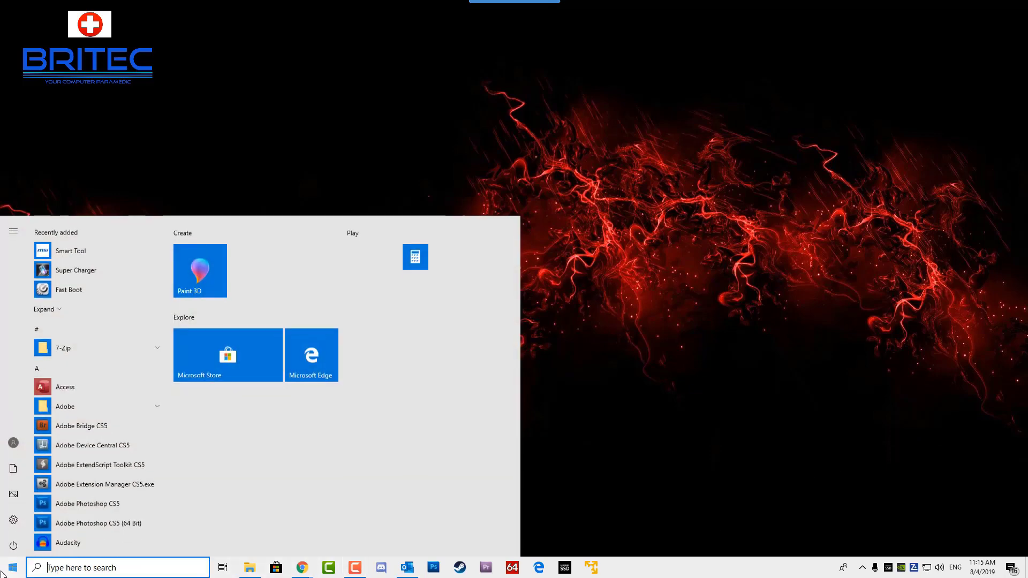
click(640, 451)
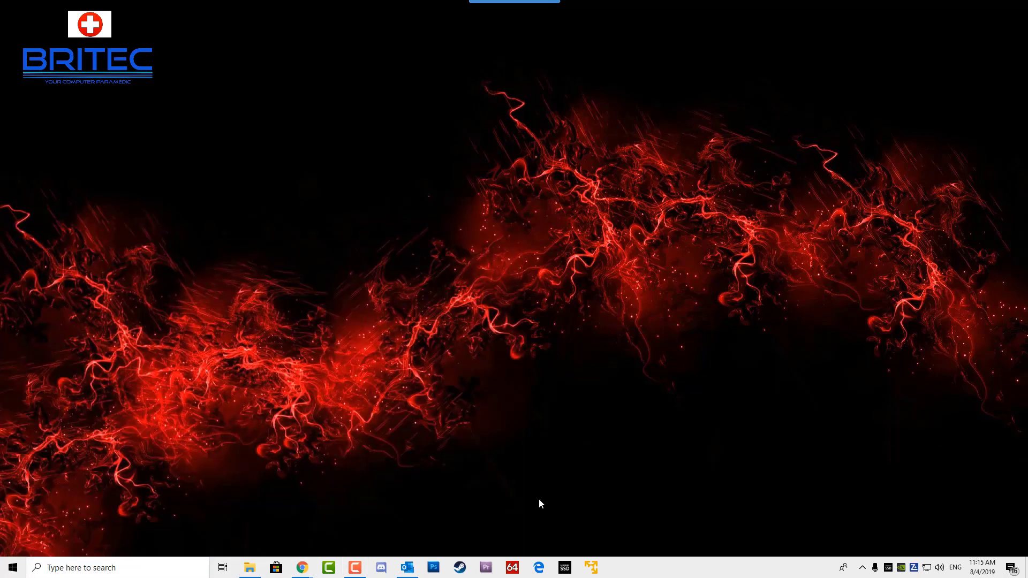
right_click(249, 570)
click(240, 512)
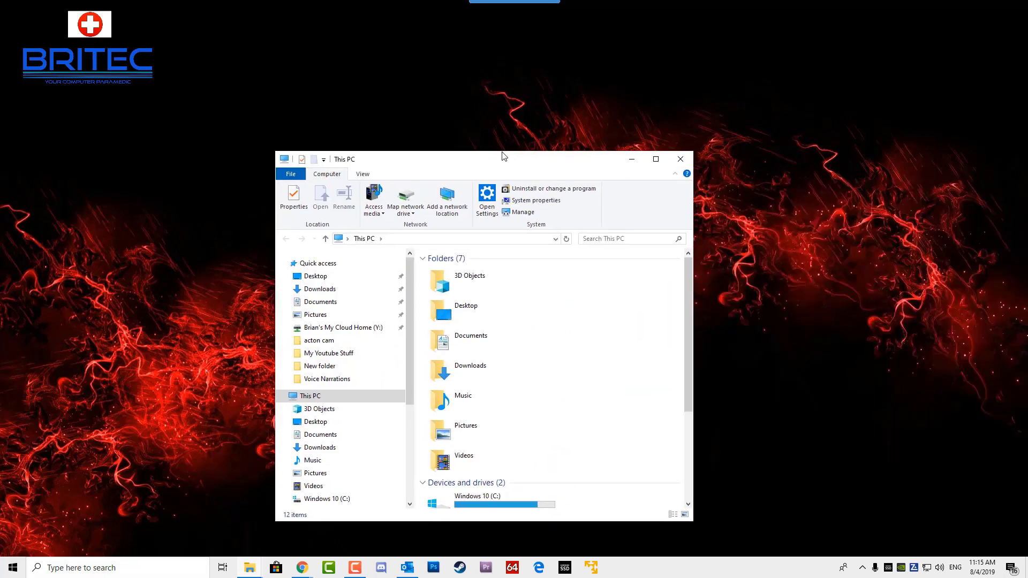
drag(503, 155, 511, 118)
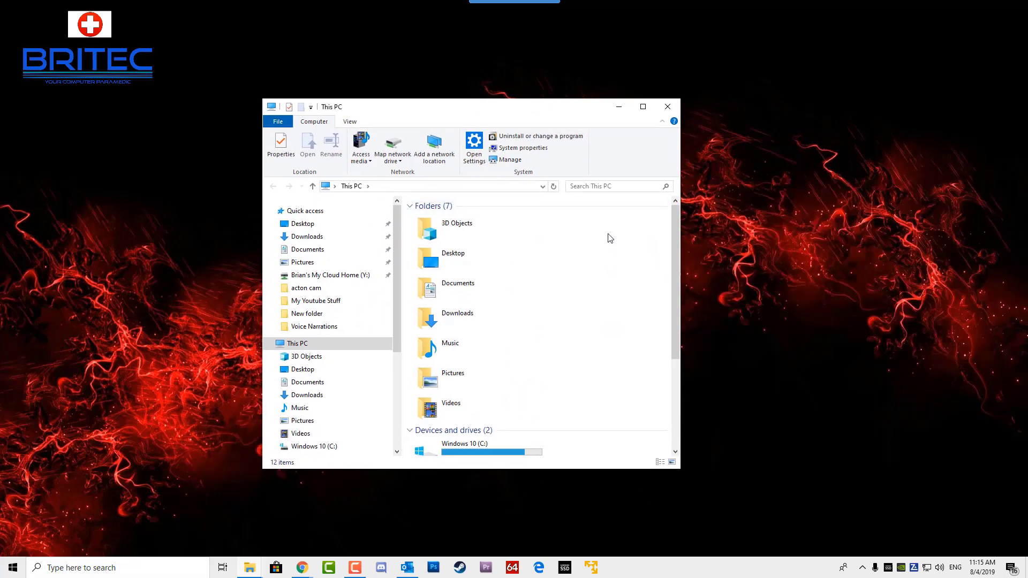
scroll(608, 238, down, 3)
click(670, 107)
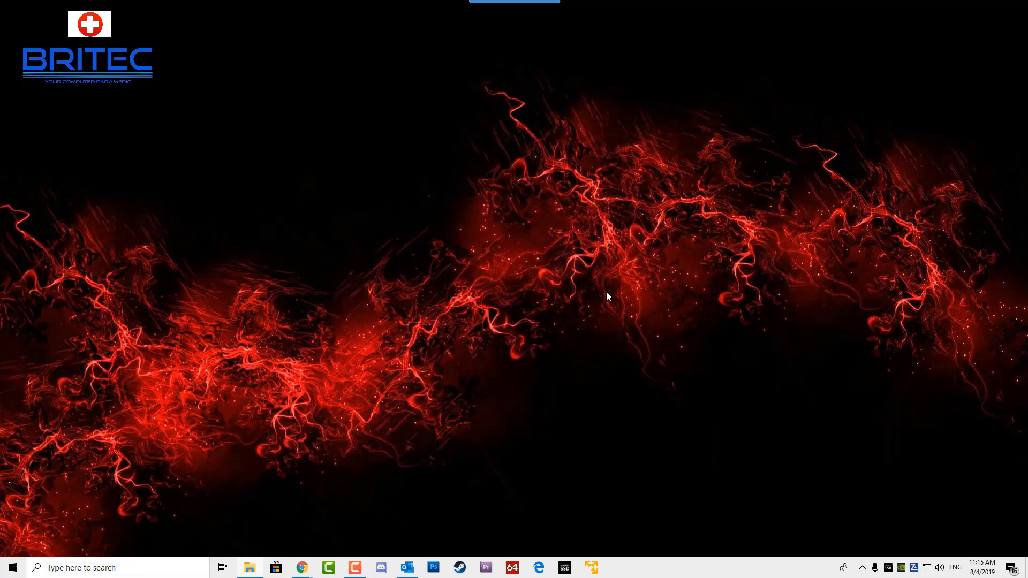
click(12, 567)
- Open Settings and go to Personalization > Colors, currently set to Light
click(13, 517)
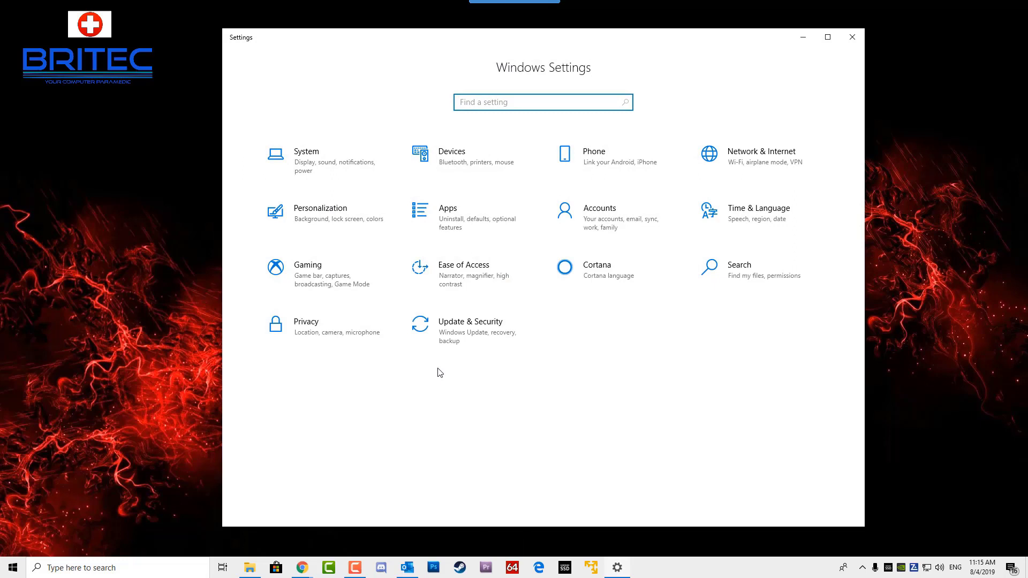
click(358, 222)
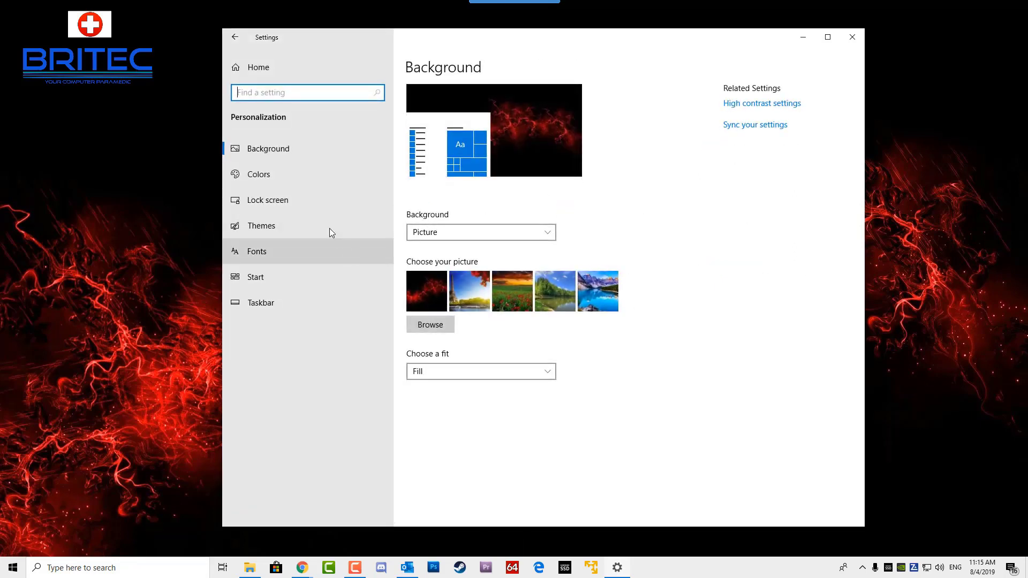
click(275, 174)
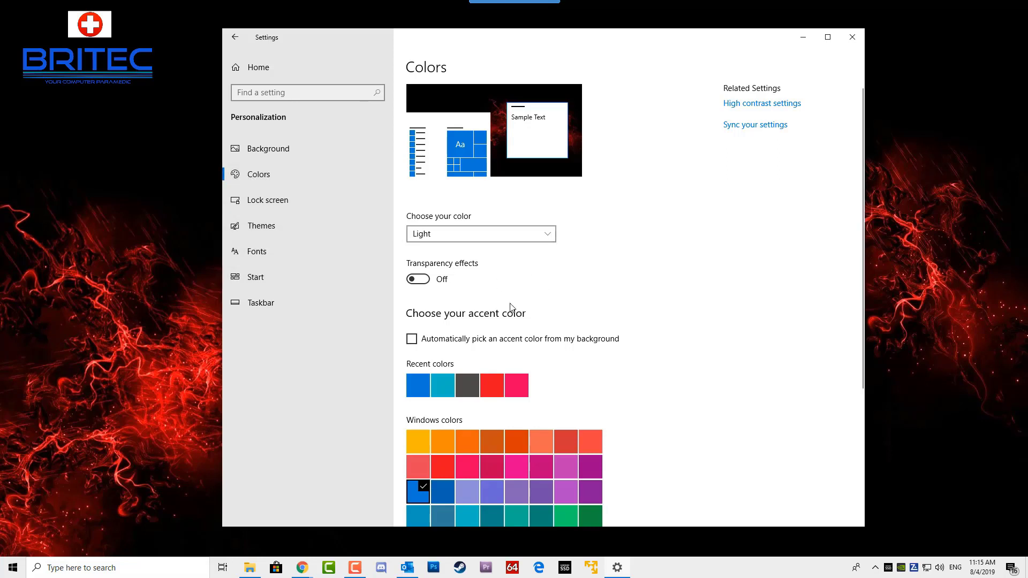
scroll(510, 304, down, 4)
scroll(510, 304, up, 4)
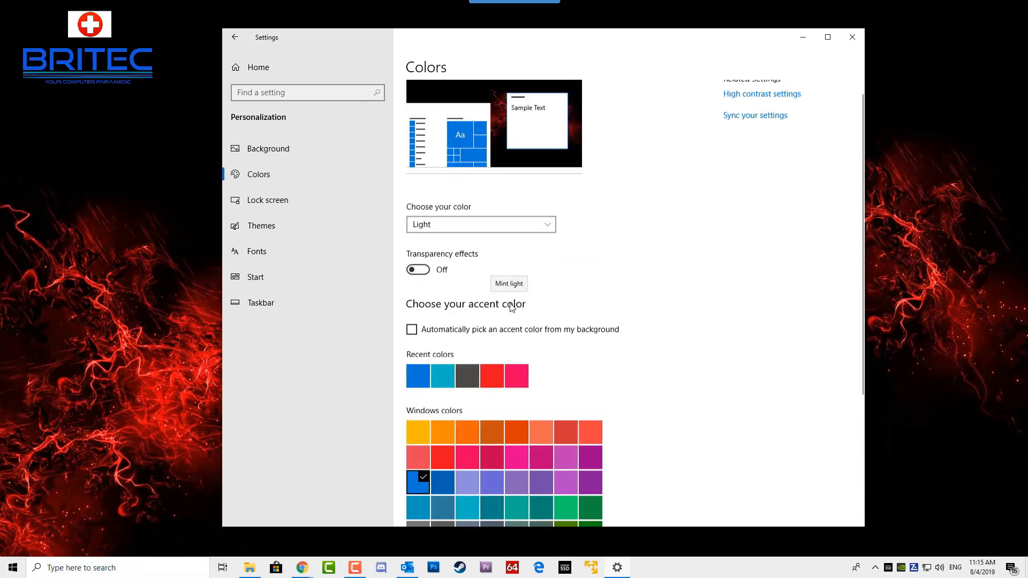
- Set the colour choice to Dark, then to Custom with Windows and app modes both Dark
click(480, 236)
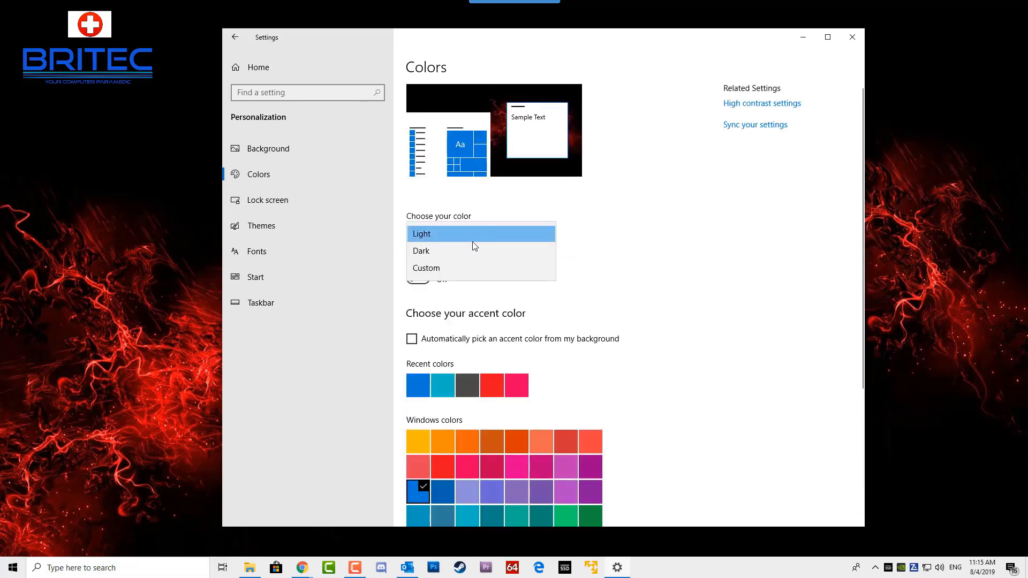
click(449, 256)
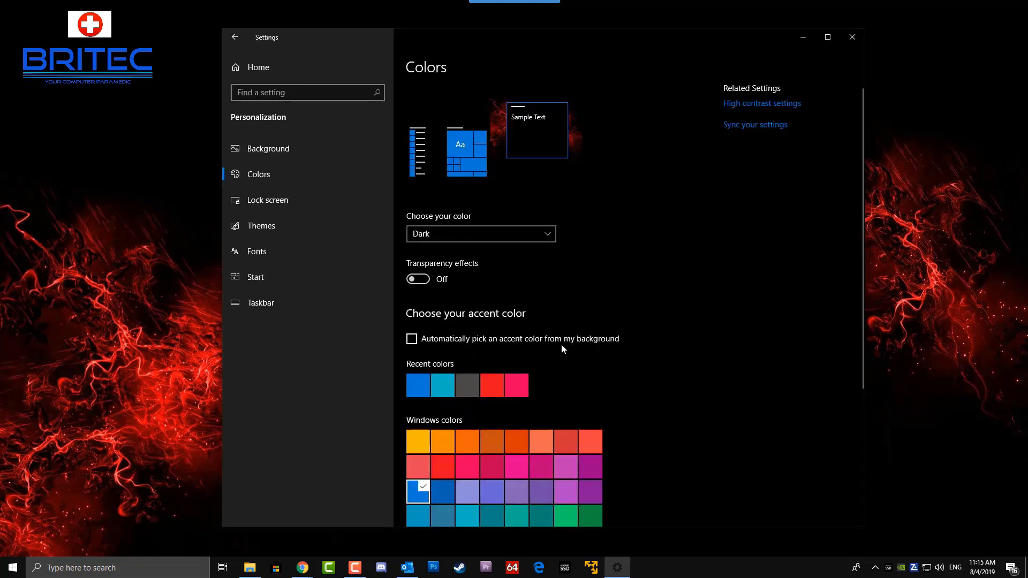
scroll(562, 348, down, 3)
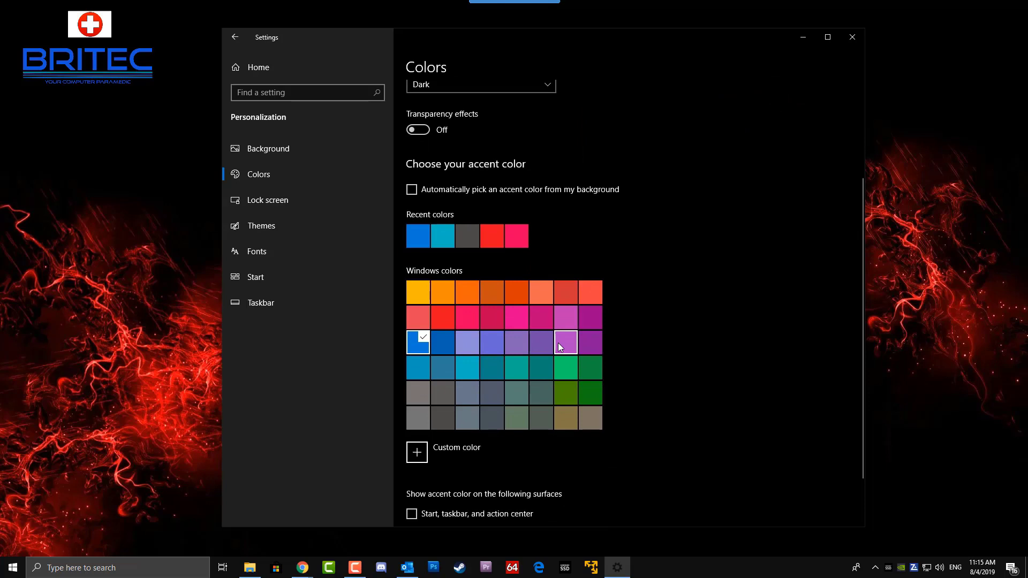
scroll(558, 346, up, 3)
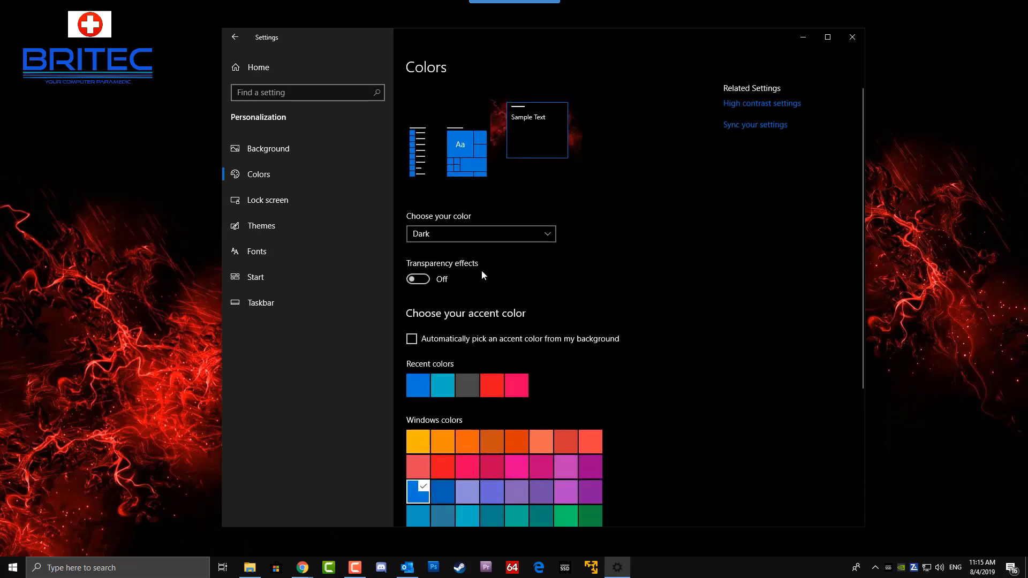
click(492, 234)
click(450, 253)
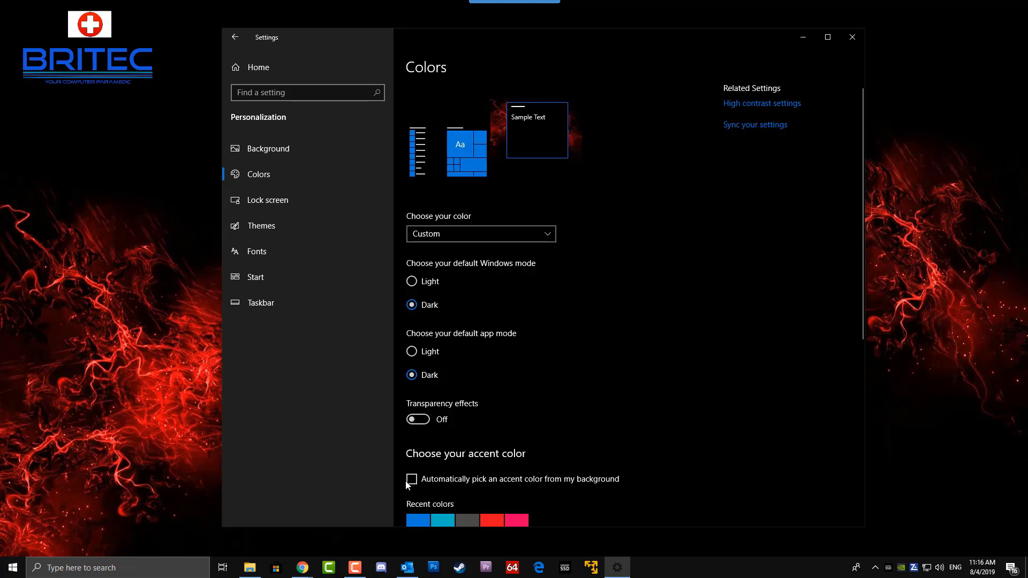
- Pick the dark grey Storm accent colour
scroll(477, 446, down, 4)
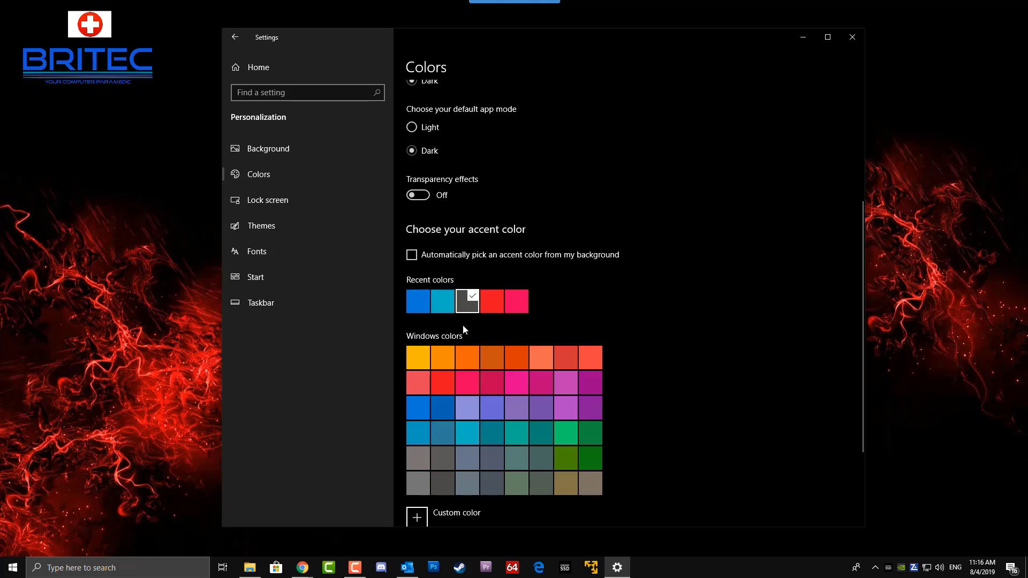
scroll(464, 375, down, 5)
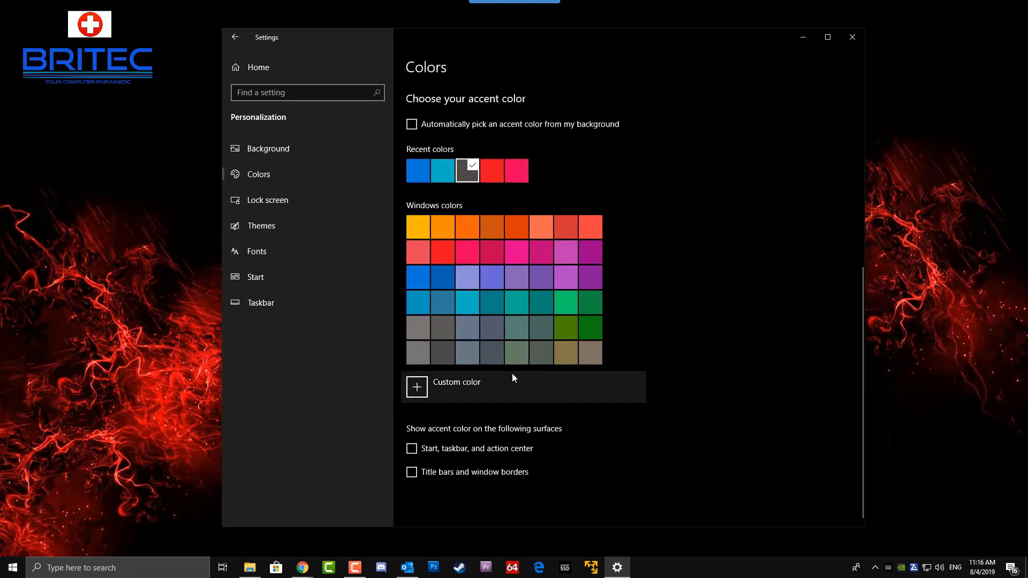
click(444, 355)
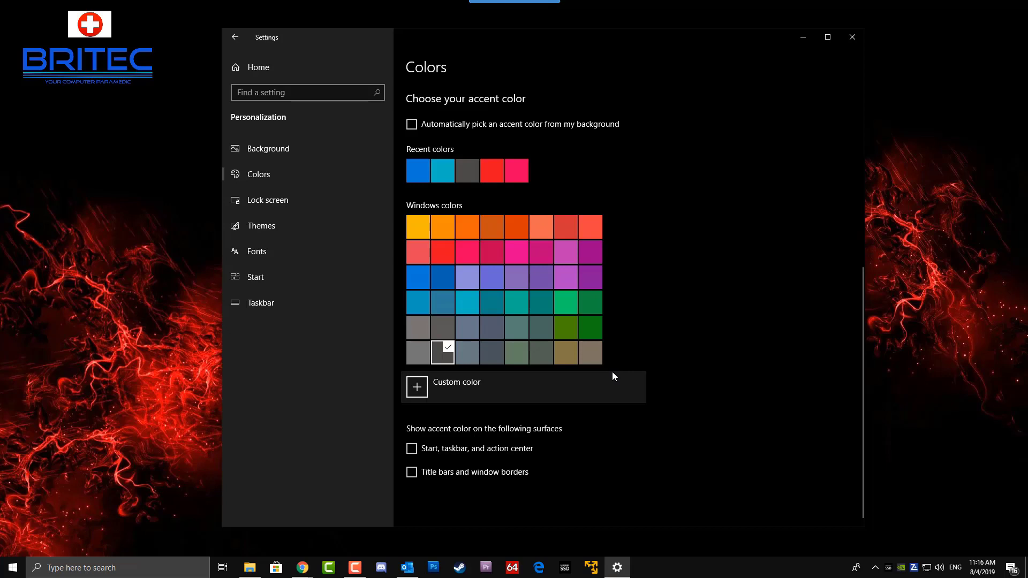
- Show the accent colour on Start, taskbar and action center, and on title bars and window borders
click(411, 453)
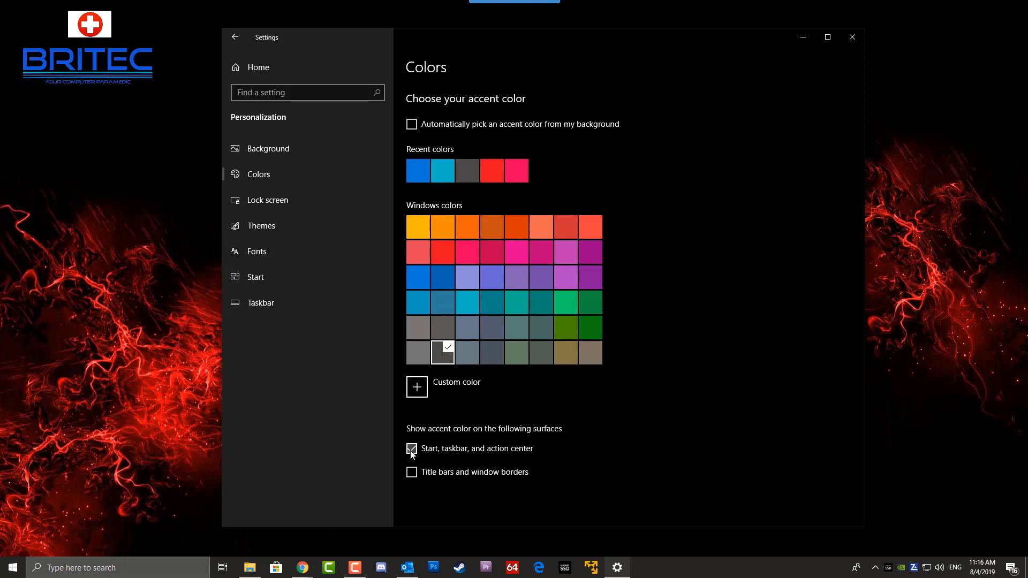
click(412, 453)
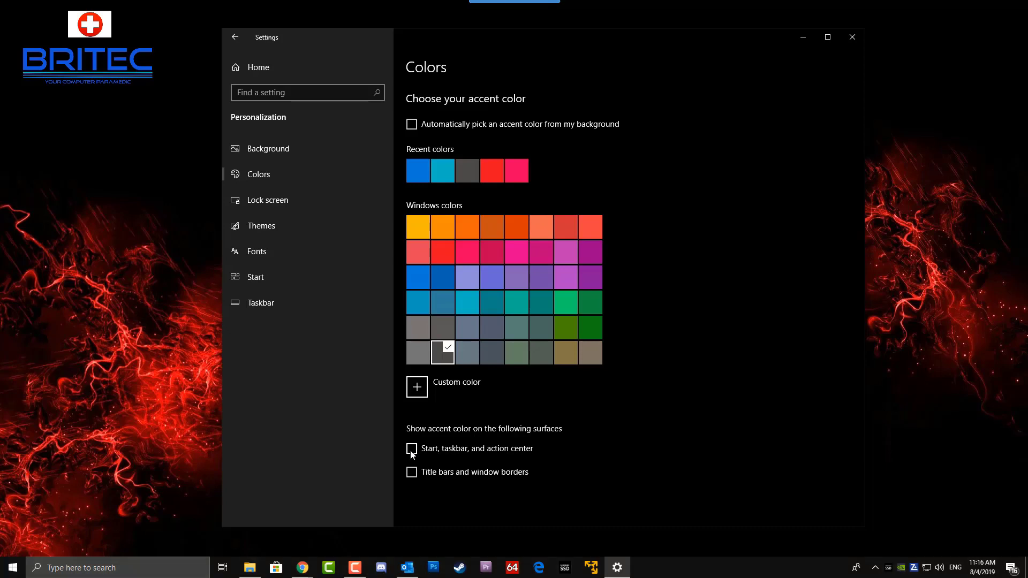
click(411, 451)
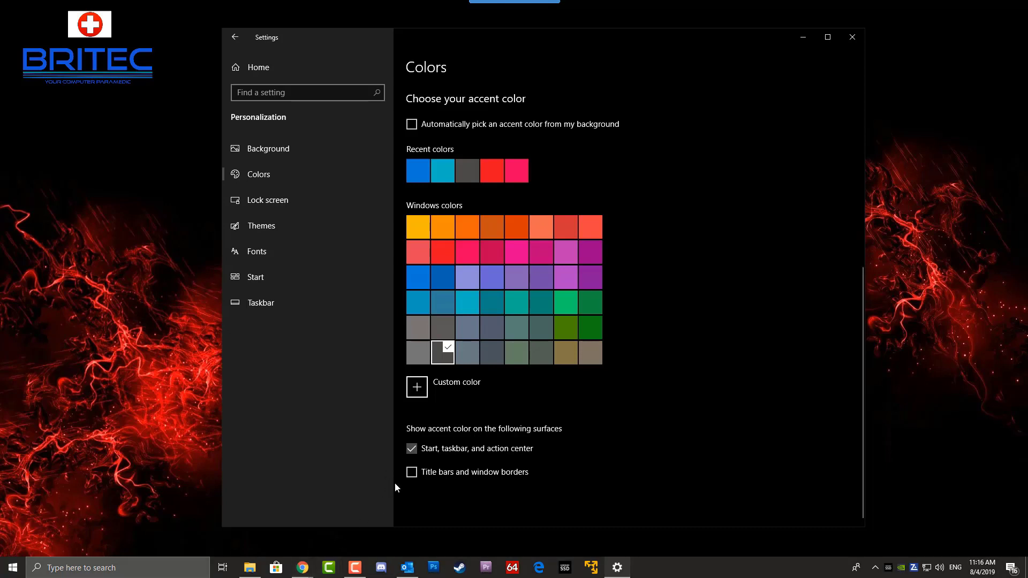
click(411, 473)
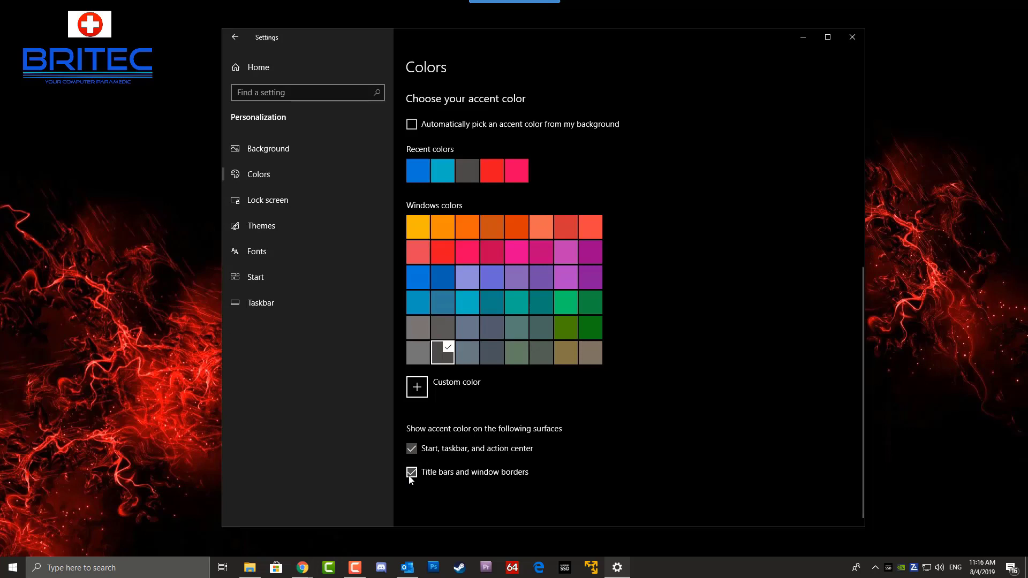
mouse_move(251, 569)
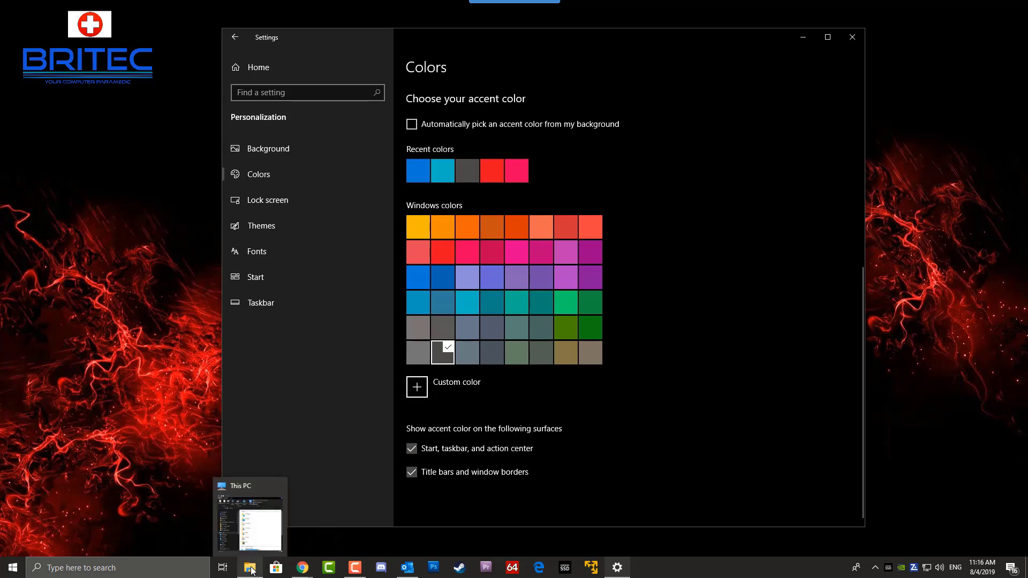
click(269, 534)
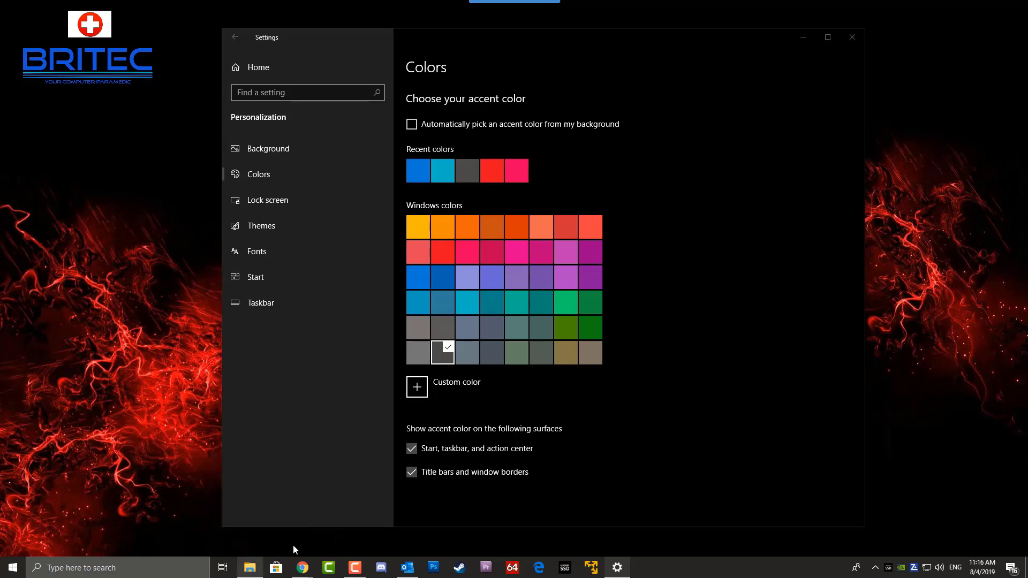
right_click(249, 568)
click(247, 506)
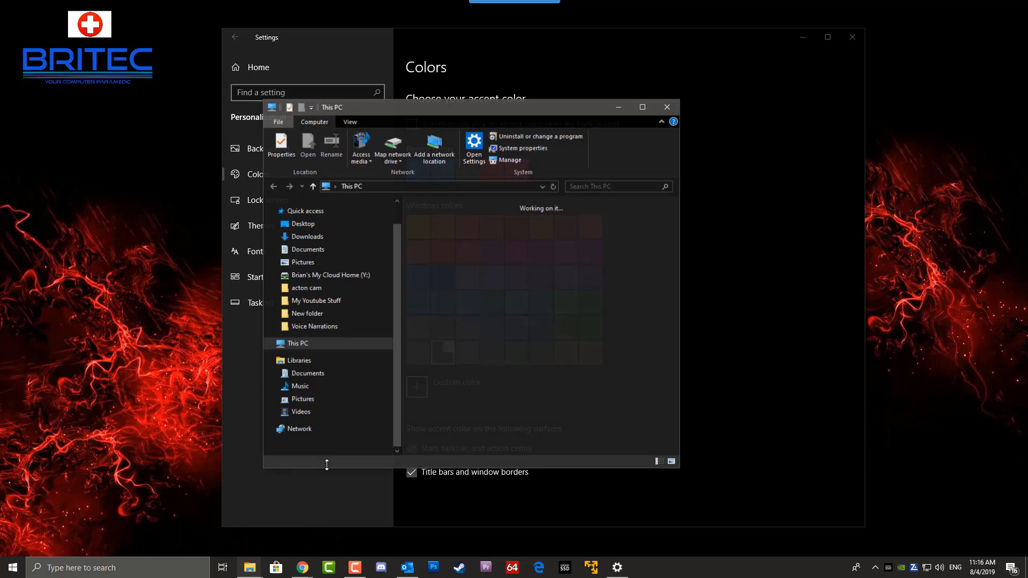
click(642, 106)
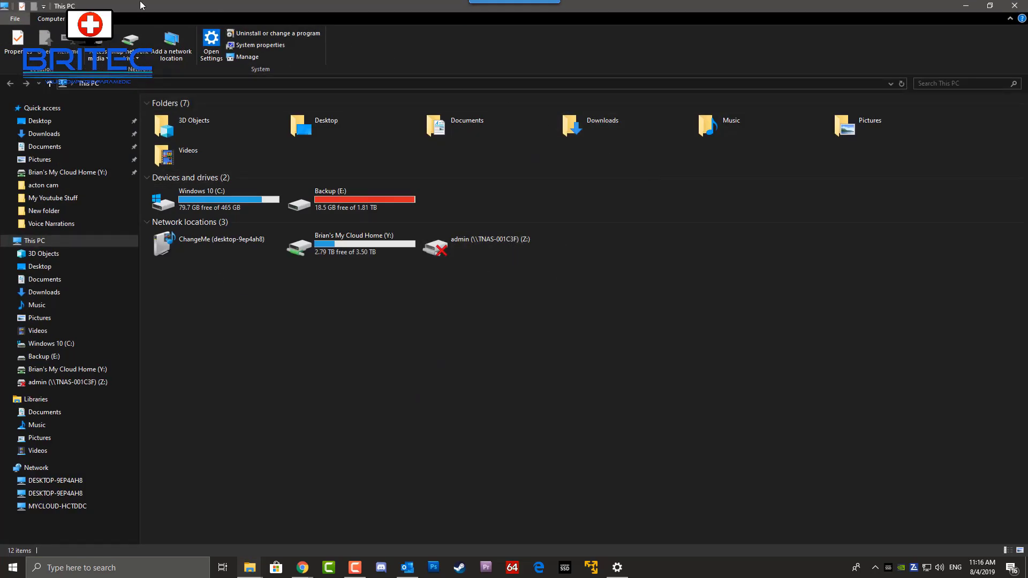
key(alt+d)
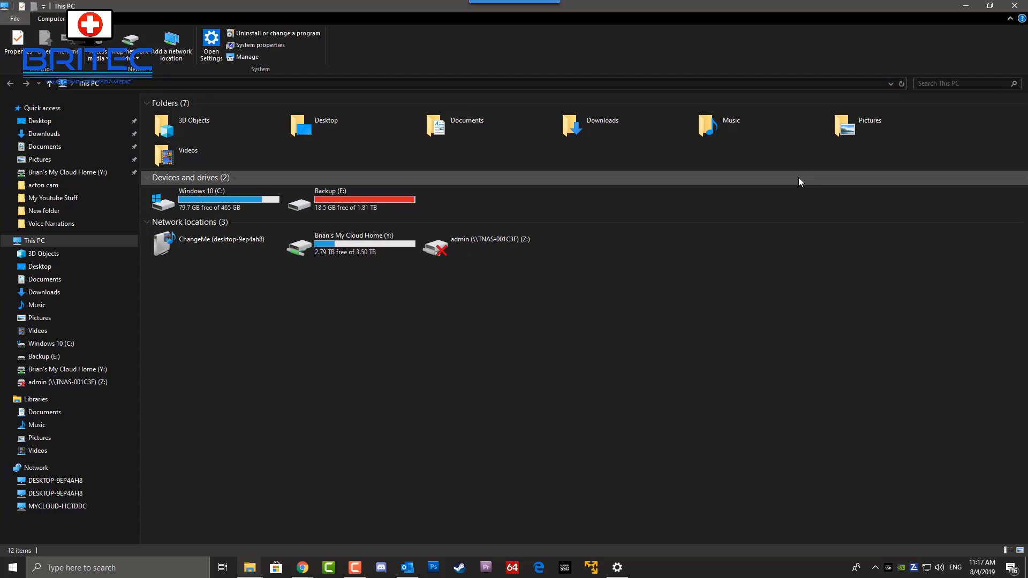
click(1023, 11)
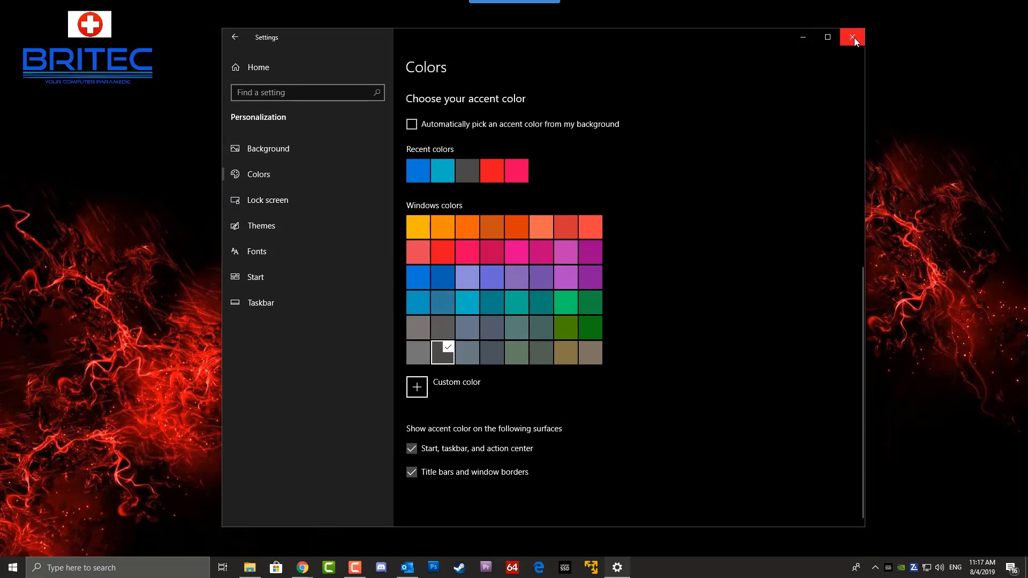
click(289, 68)
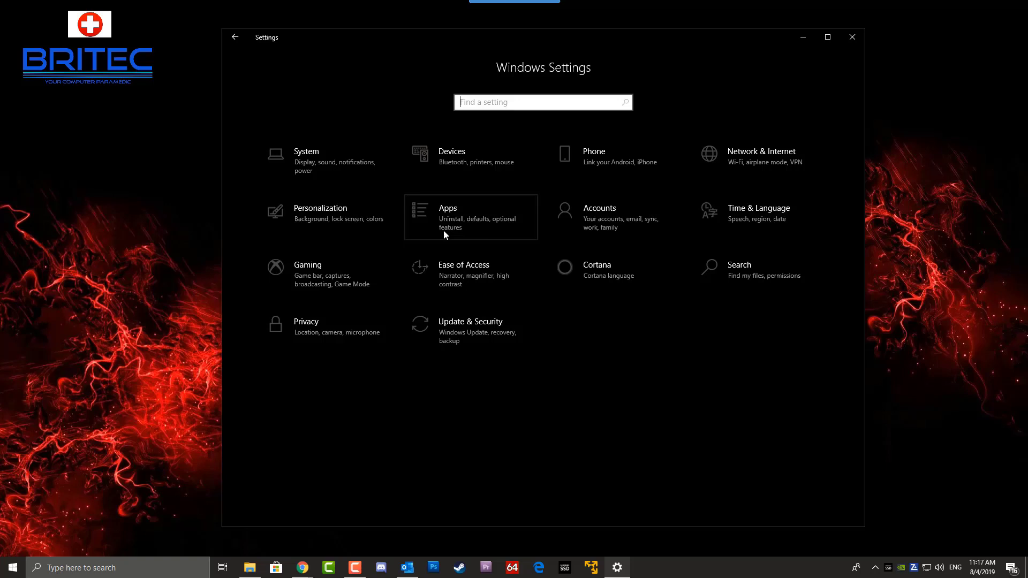
click(234, 37)
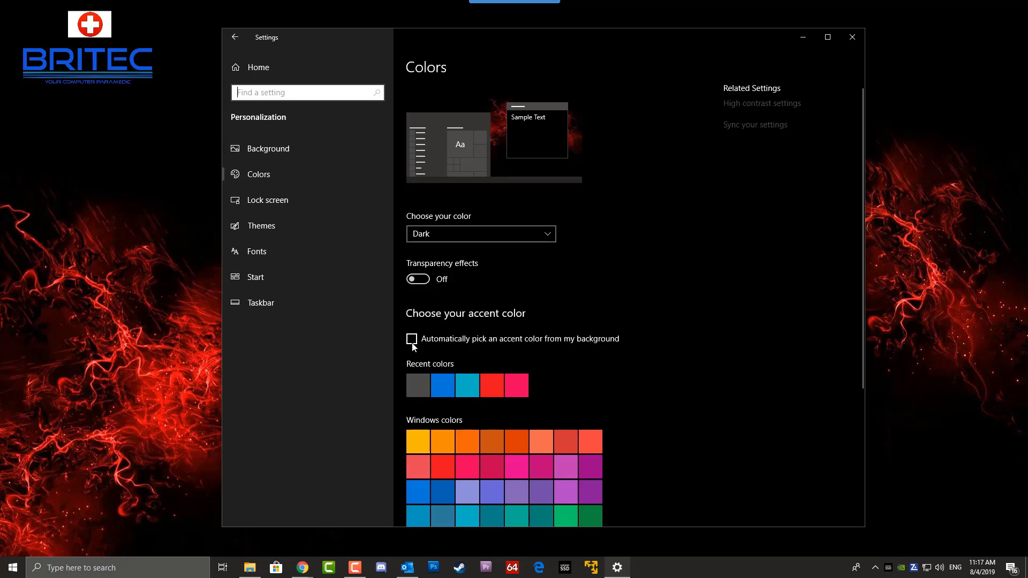
- Try a lighter custom accent colour, then cancel to keep the dark gray accent
scroll(412, 345, down, 4)
scroll(458, 344, up, 1)
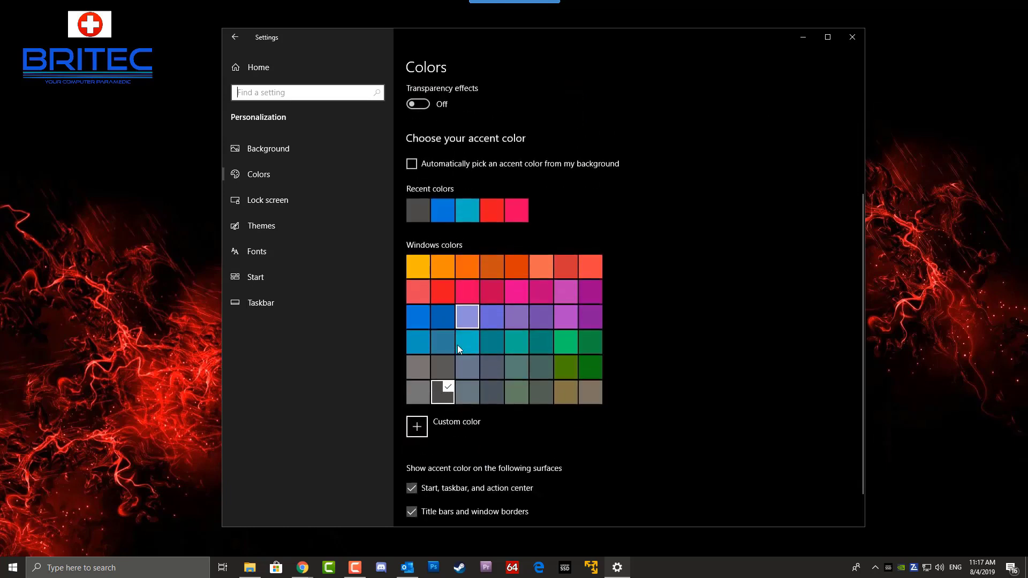
scroll(457, 344, down, 1)
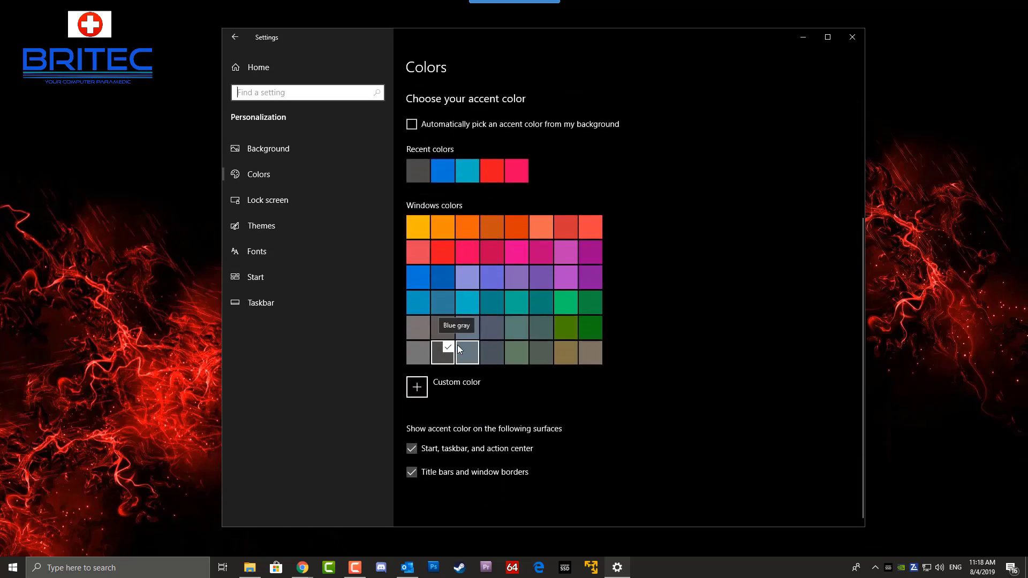
scroll(457, 344, up, 2)
scroll(446, 432, down, 1)
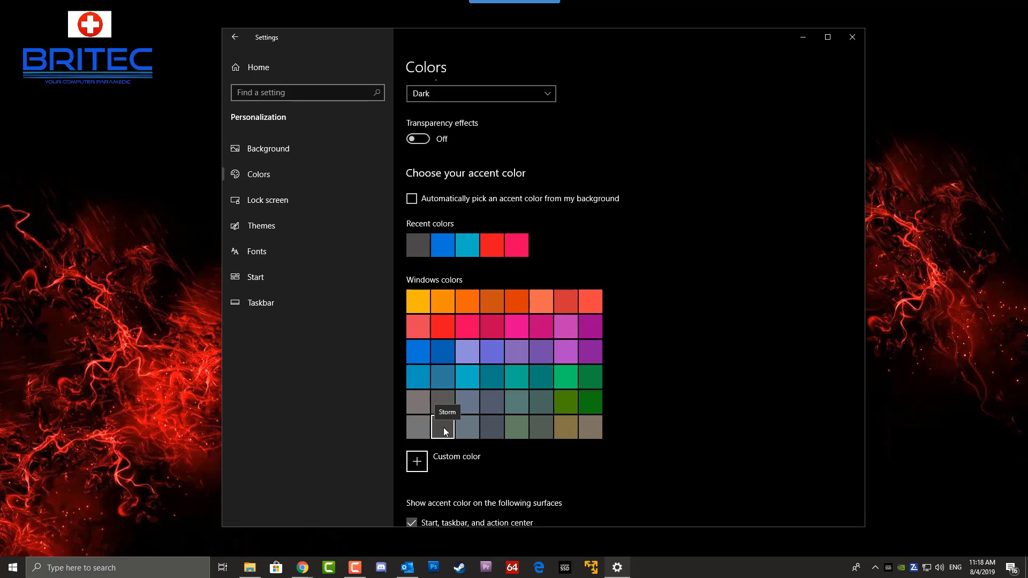
click(416, 462)
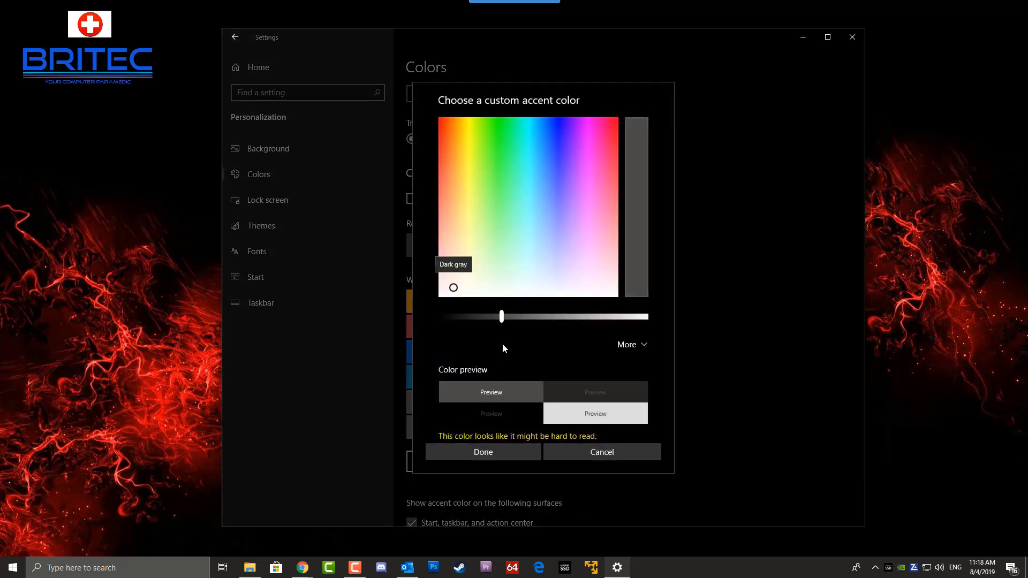
mouse_move(502, 316)
mouse_down()
mouse_move(577, 328)
mouse_move(497, 321)
mouse_up()
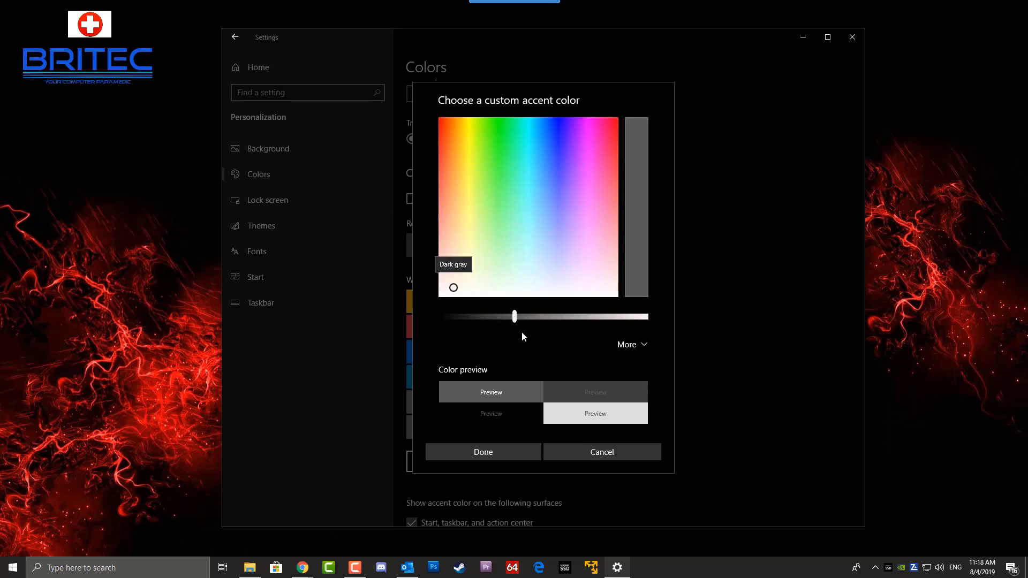
click(609, 451)
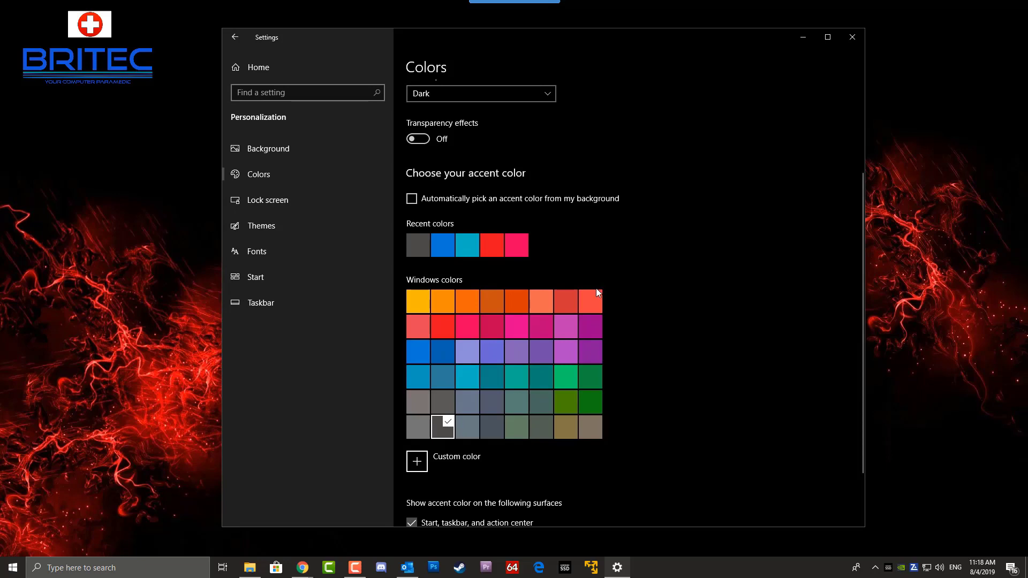
- Close Settings and check that the Start menu shows the dark gray accent
click(271, 256)
key(alt+F4)
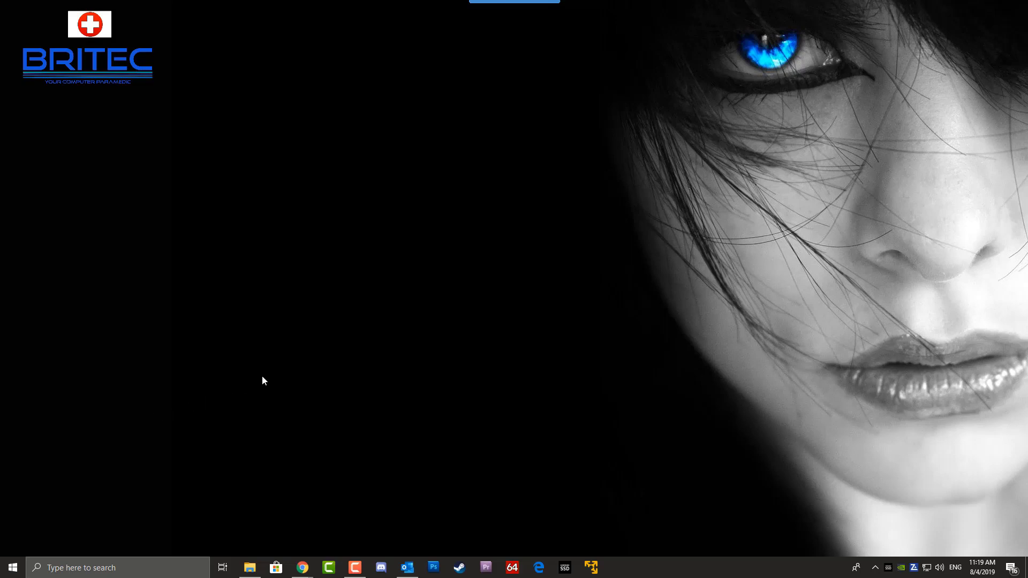
click(13, 567)
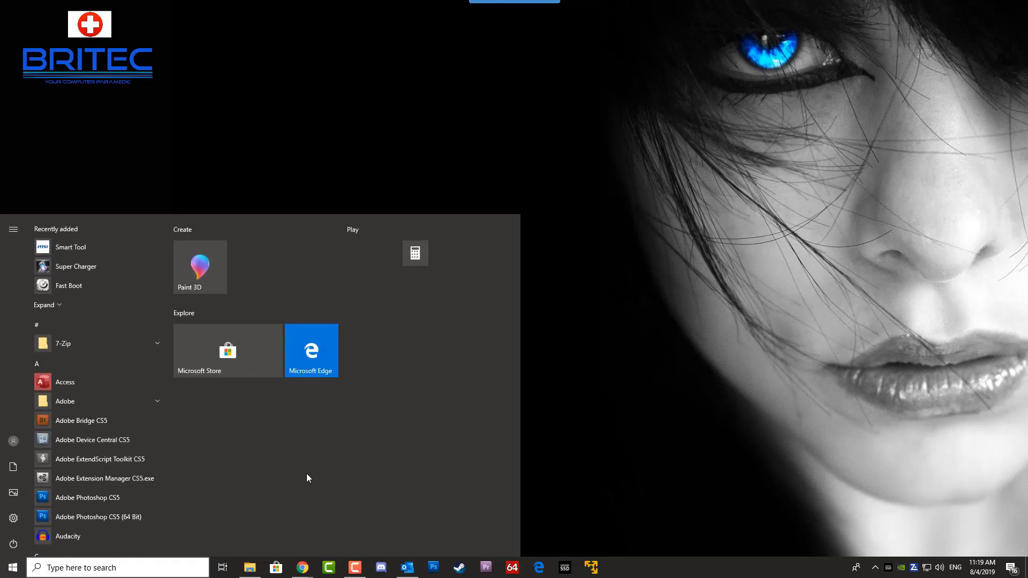
click(607, 452)
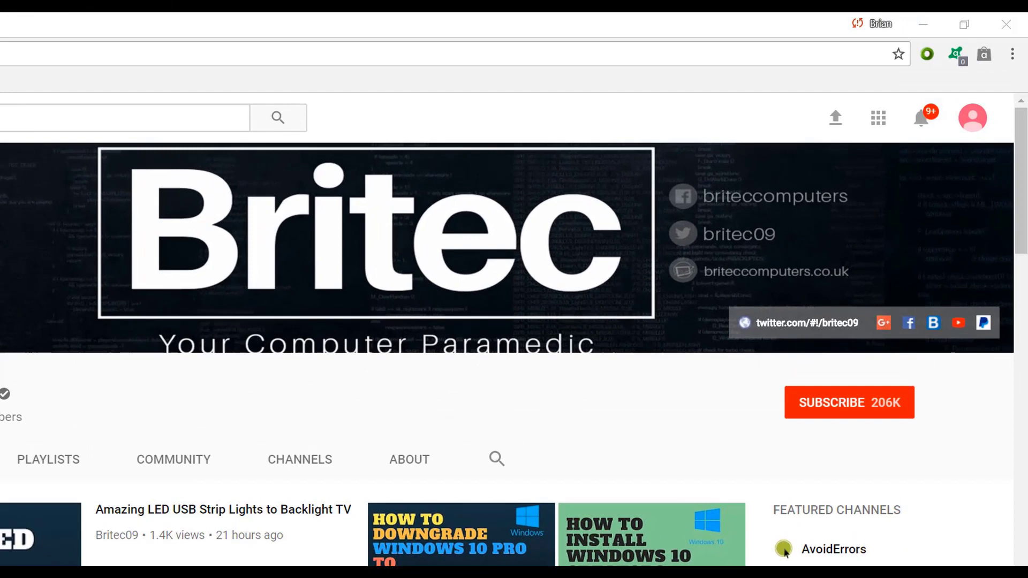
- Subscribe to the Britec channel on YouTube
click(861, 415)
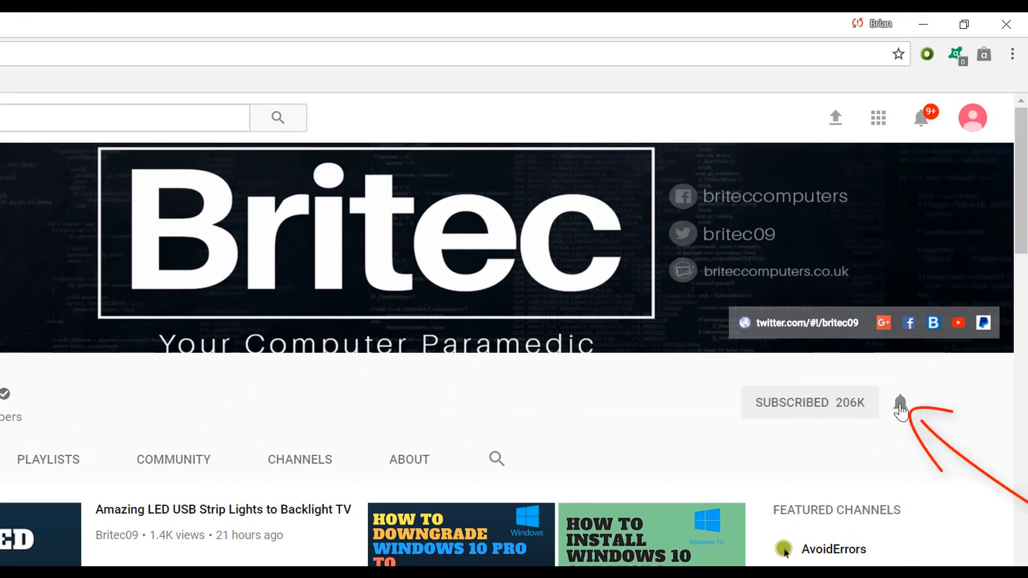